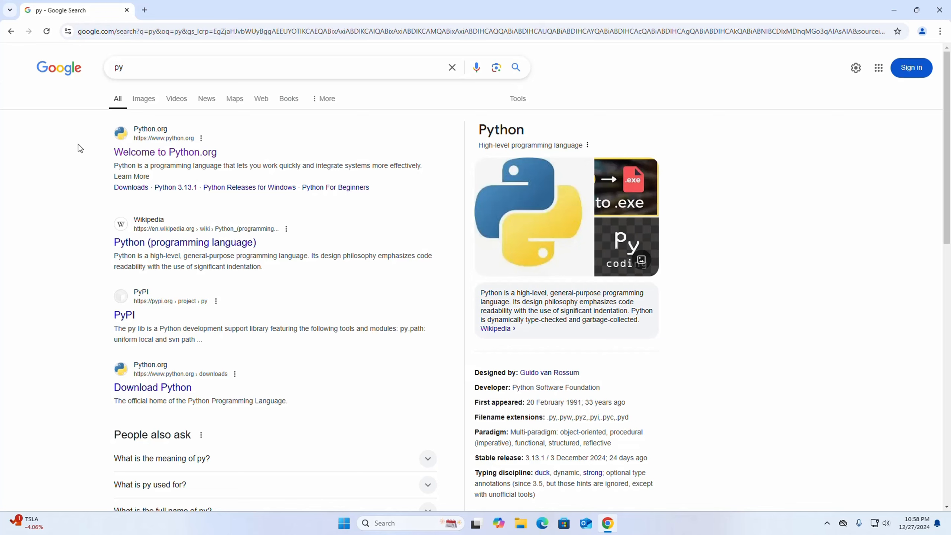
- Open the Python.org site from the search results and download the Python 3.13.1 installer for Windows from its downloads page
left_click(173, 139)
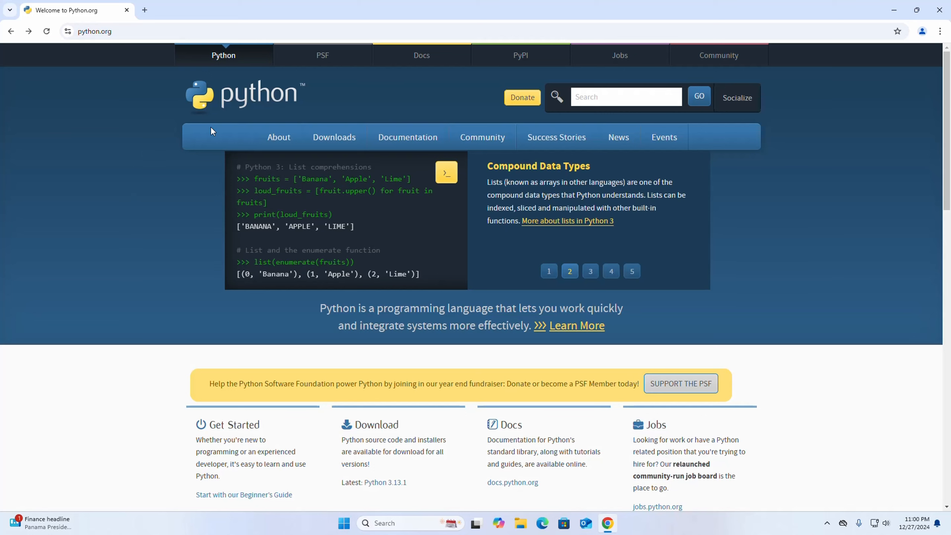
mouse_move(337, 137)
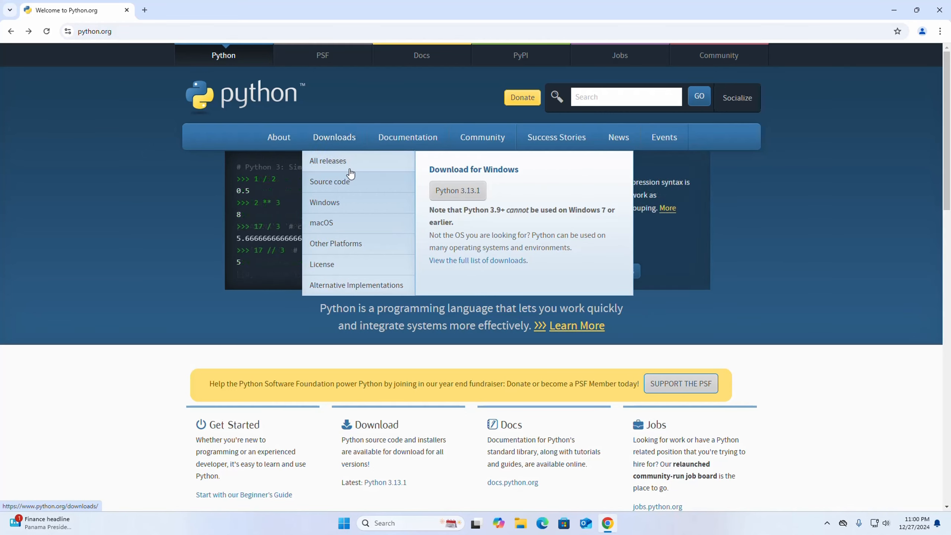
left_click(368, 203)
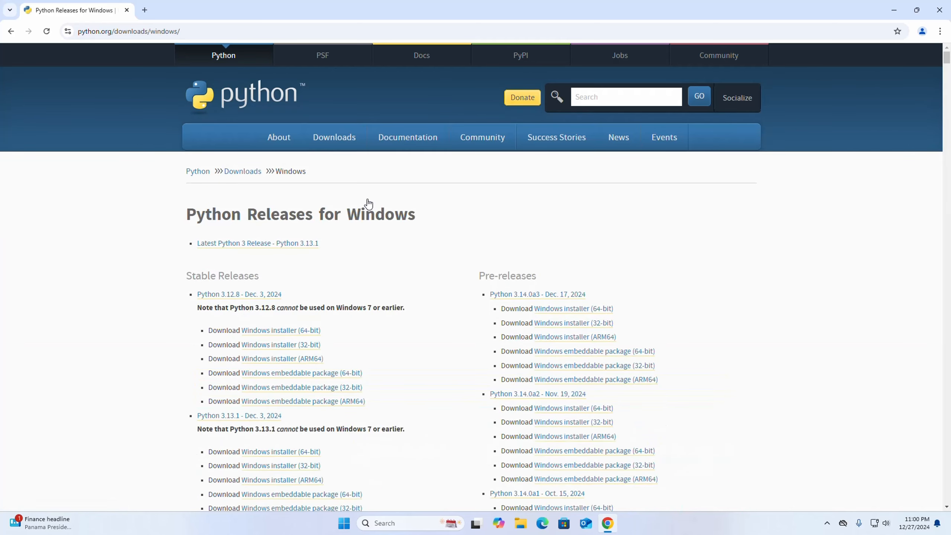
left_click(239, 172)
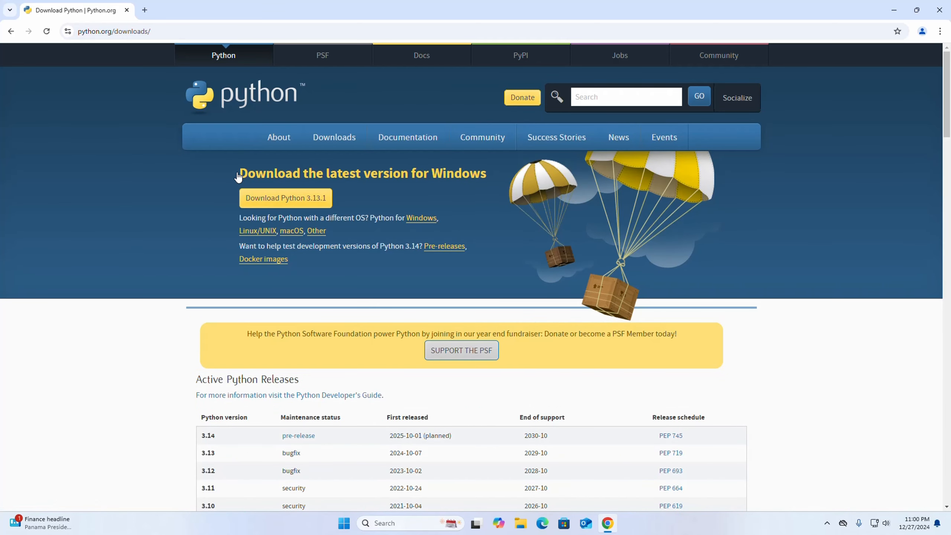
left_click_drag(244, 172, 489, 179)
left_click(489, 179)
left_click(283, 199)
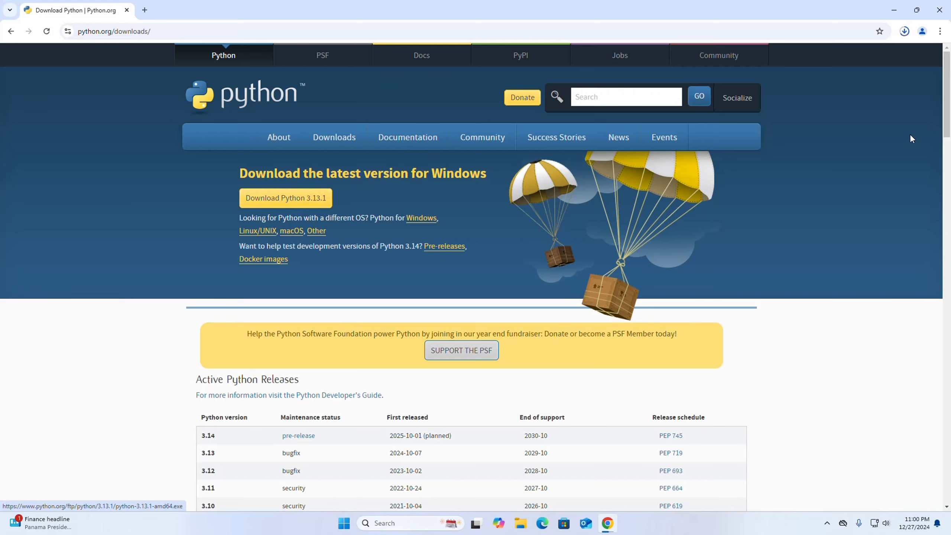
- Launch the downloaded python-3.13.1-amd64 installer from its folder and minimize the File Explorer and browser windows
left_click(908, 32)
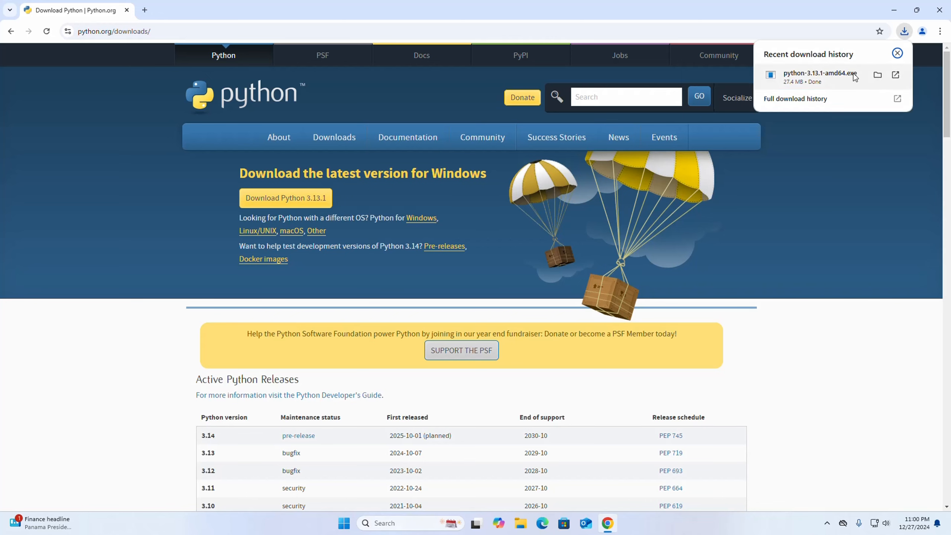
left_click(880, 75)
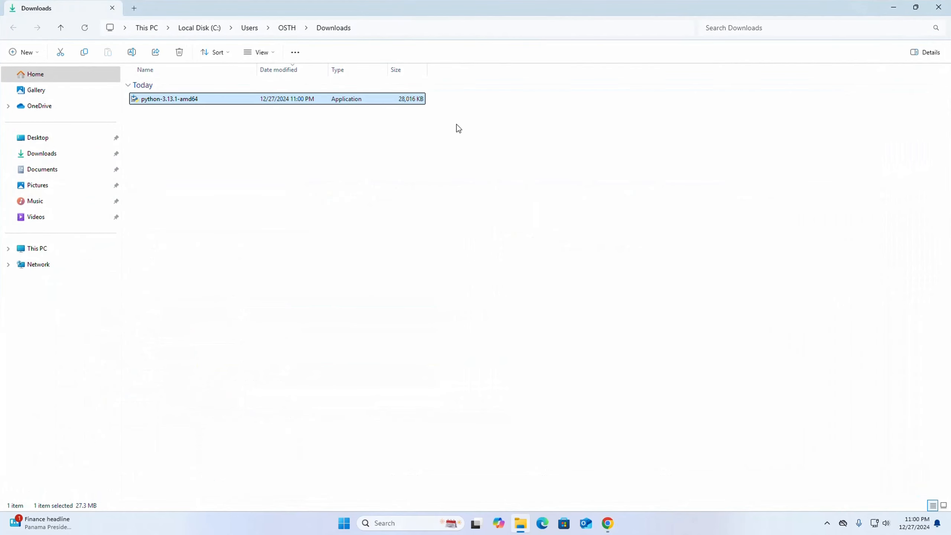
right_click(195, 99)
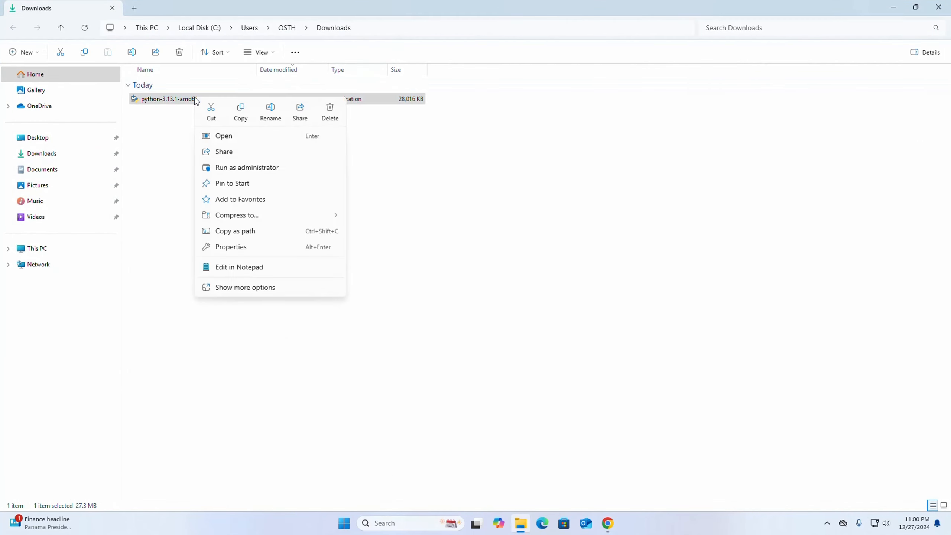
left_click(221, 137)
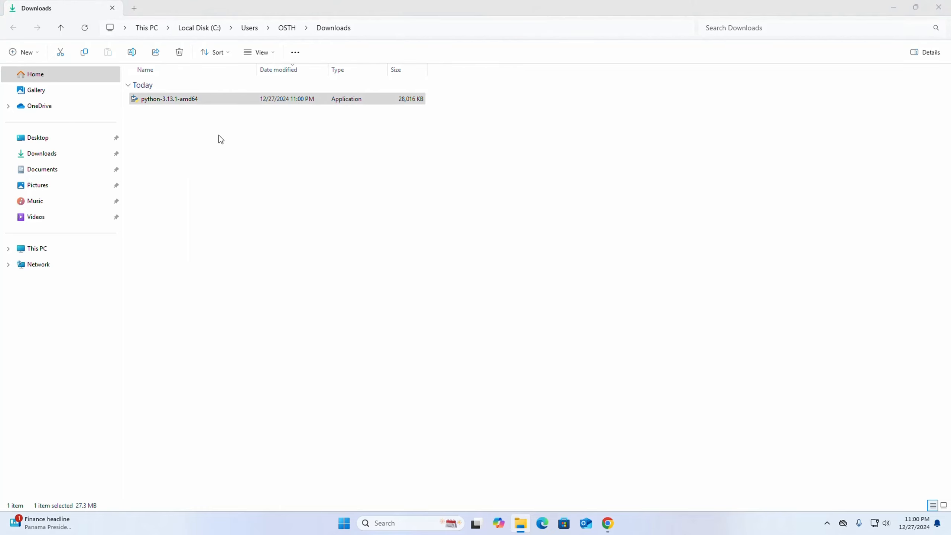
left_click(894, 8)
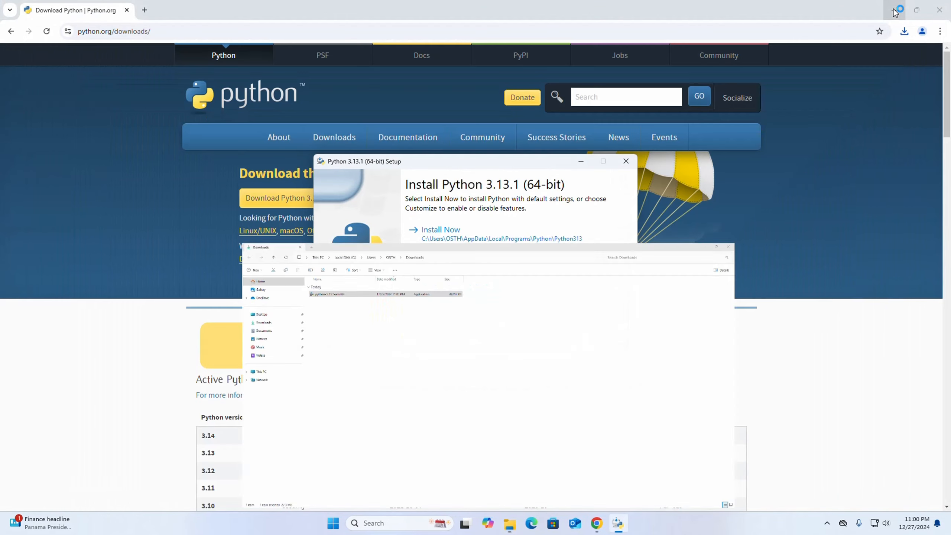
left_click(894, 9)
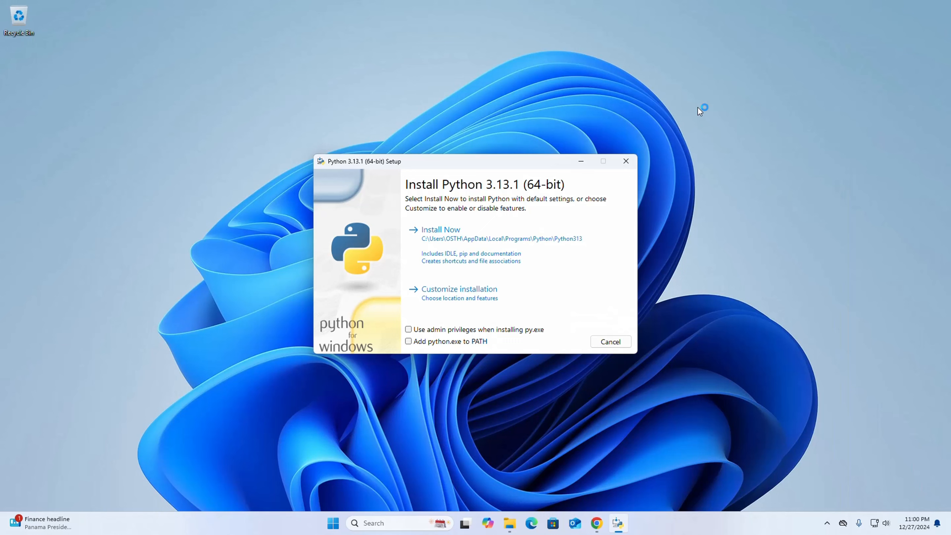
- Enable admin privileges and adding python.exe to PATH, and proceed with a customized installation keeping all optional features
left_click_drag(484, 158, 467, 107)
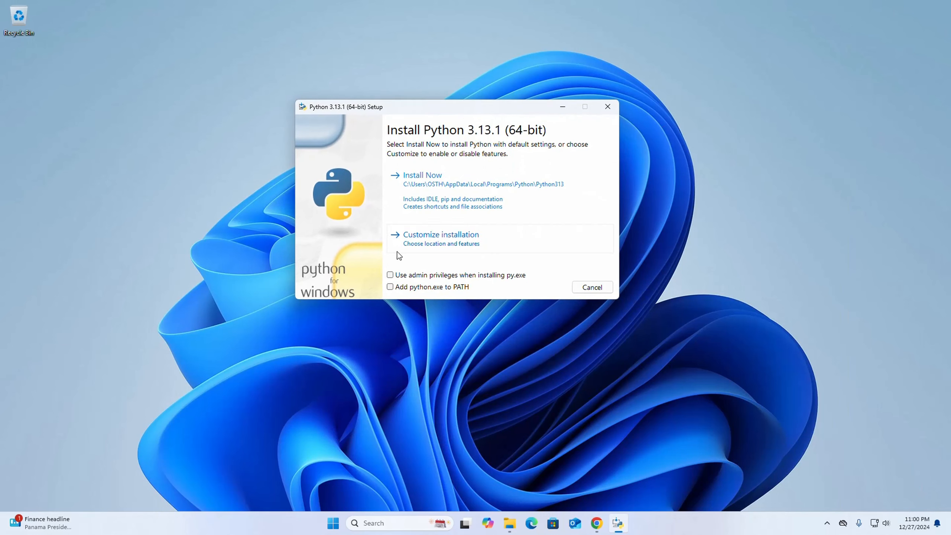
left_click(390, 275)
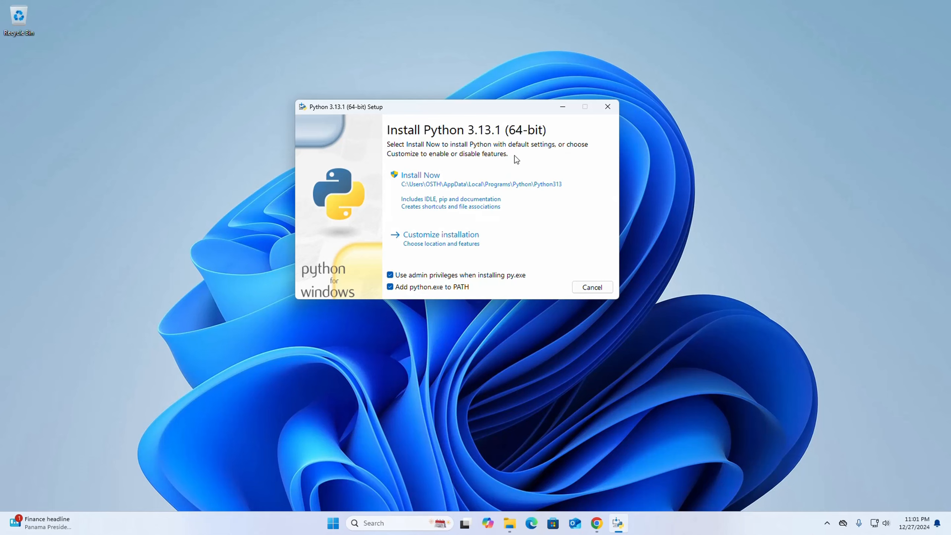
left_click(418, 240)
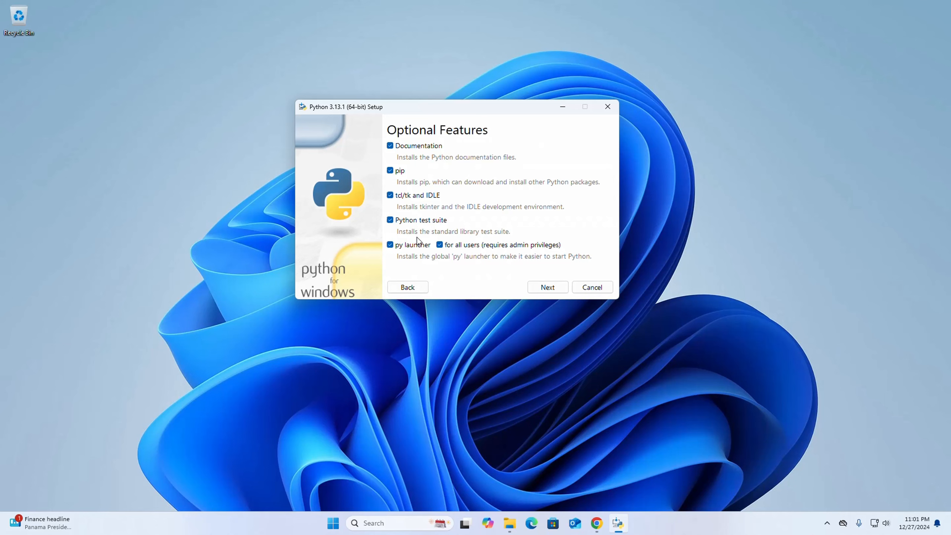
left_click(550, 287)
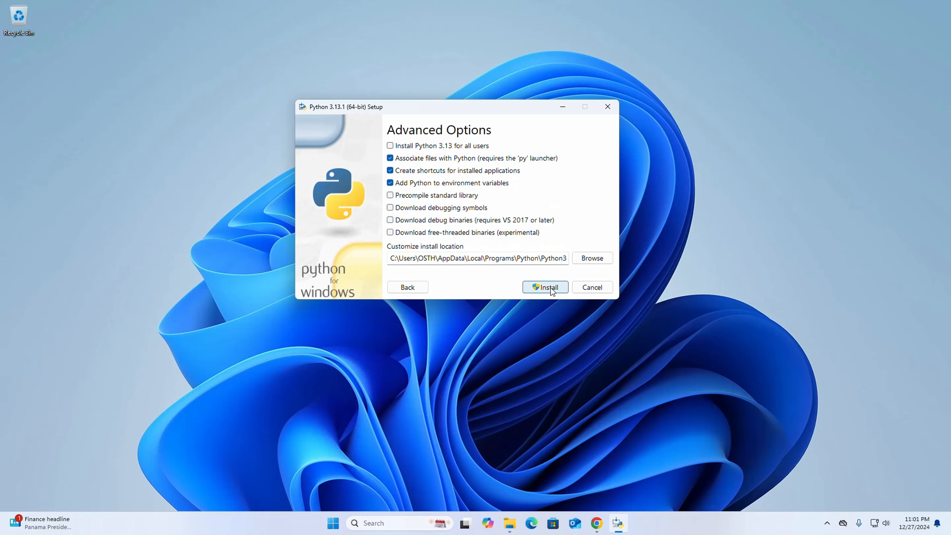
- Install Python 3.13 for all users, allowing the installer to make changes to the device, and close the finished setup
left_click(391, 146)
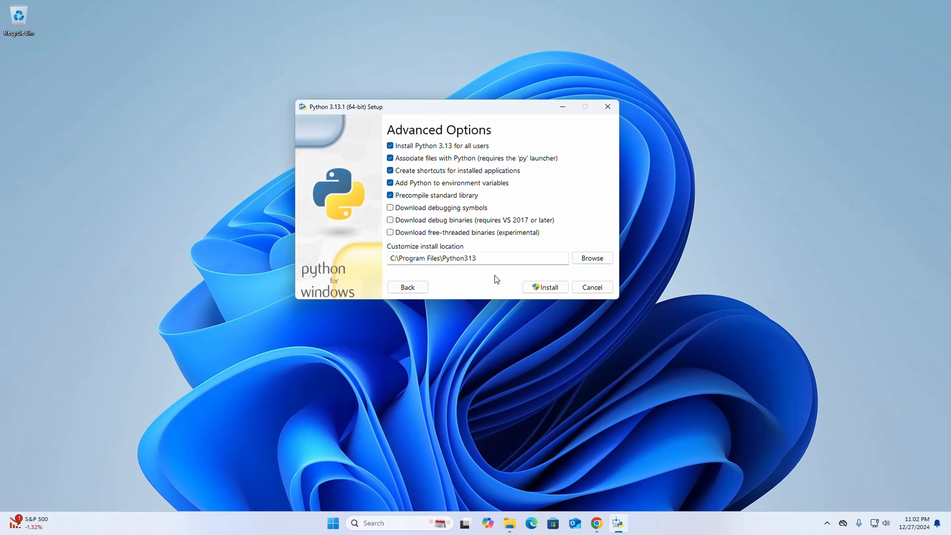
left_click(546, 287)
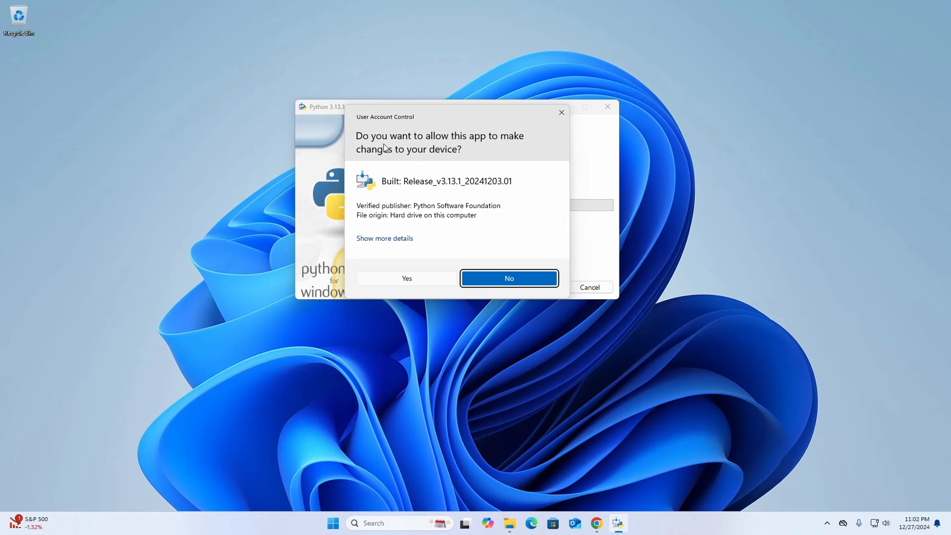
left_click(412, 278)
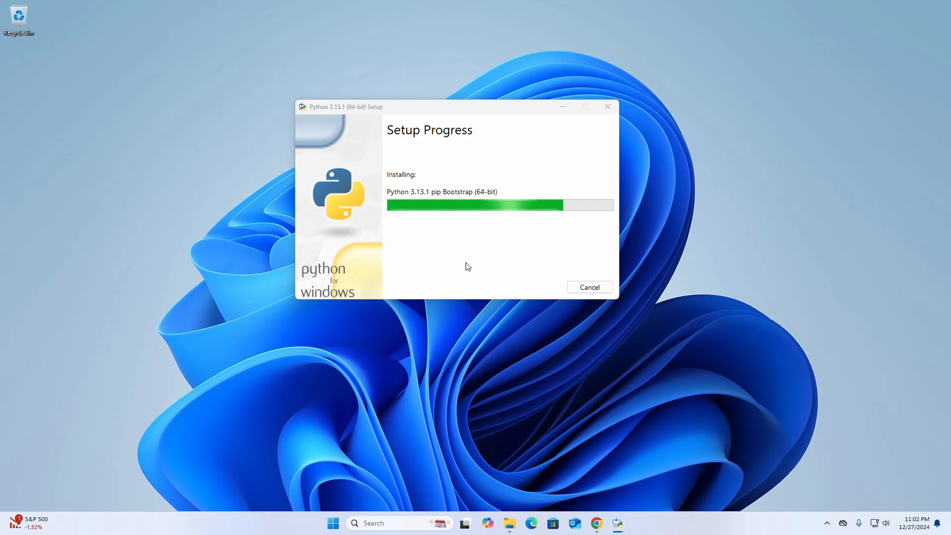
left_click_drag(470, 107, 492, 132)
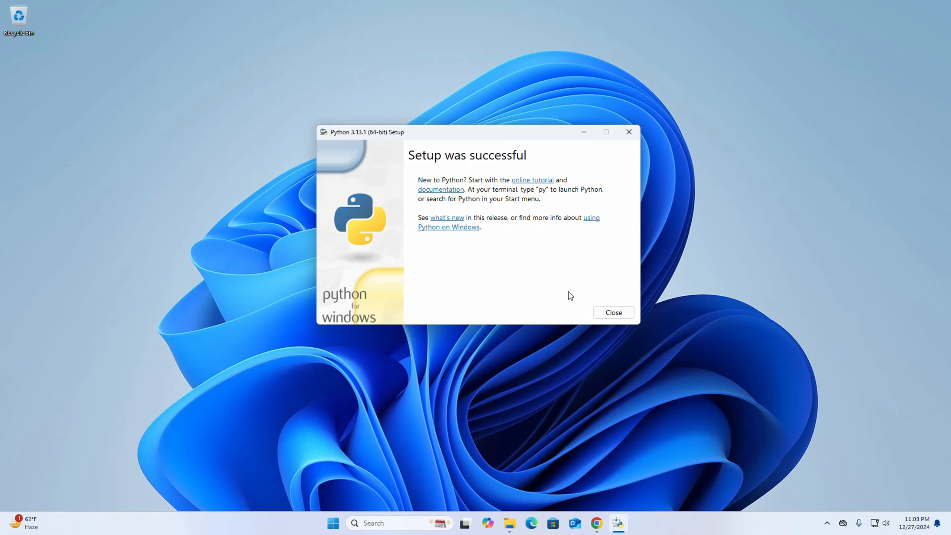
left_click(603, 313)
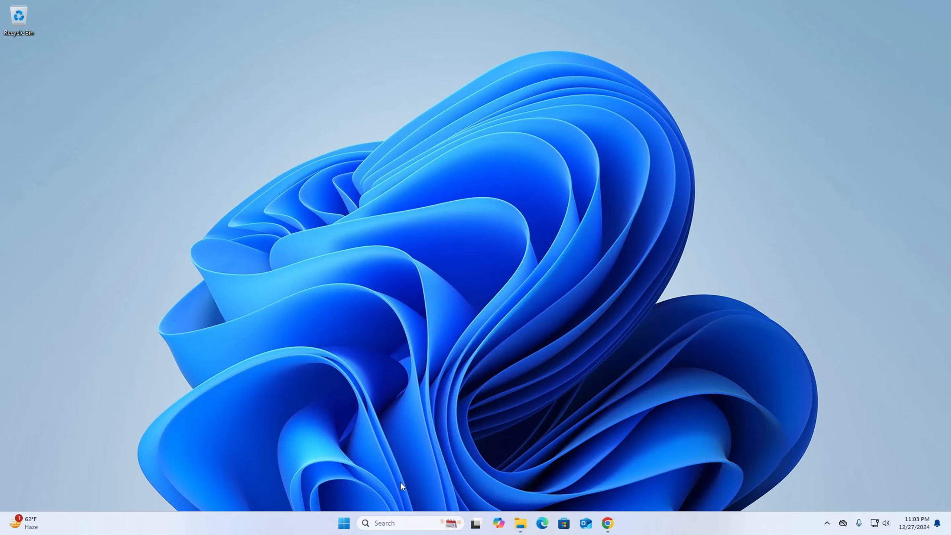
- Open Command Prompt and check the installed Python version with py --version
left_click(400, 518)
type("cmd")
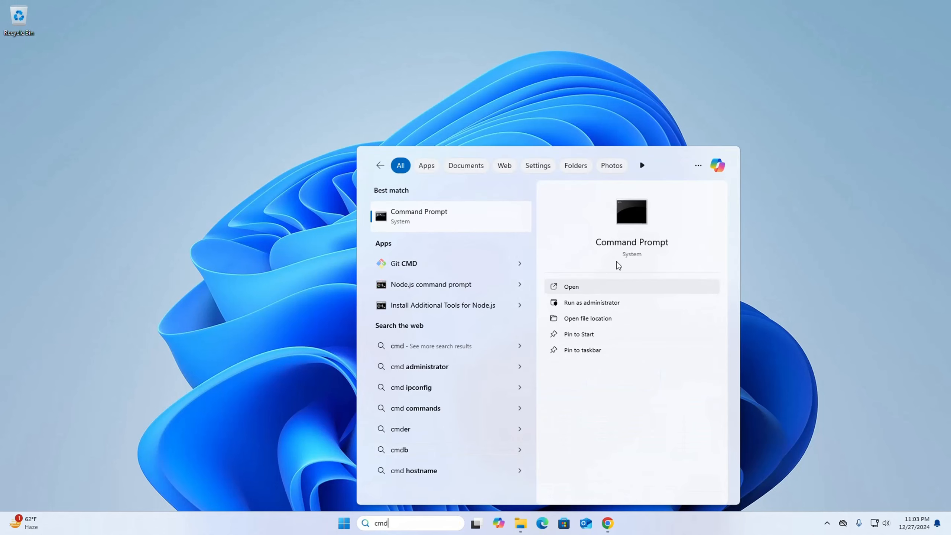
left_click(619, 286)
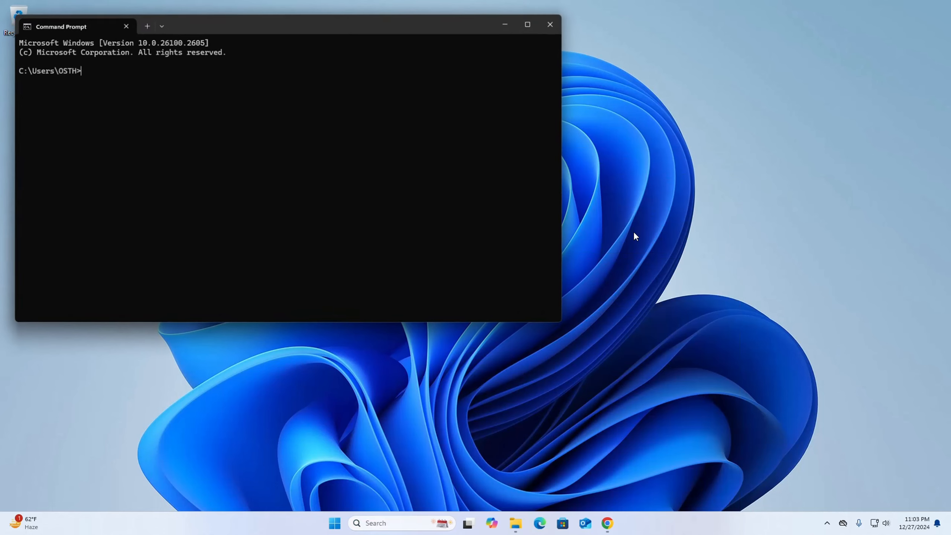
left_click_drag(356, 26, 465, 94)
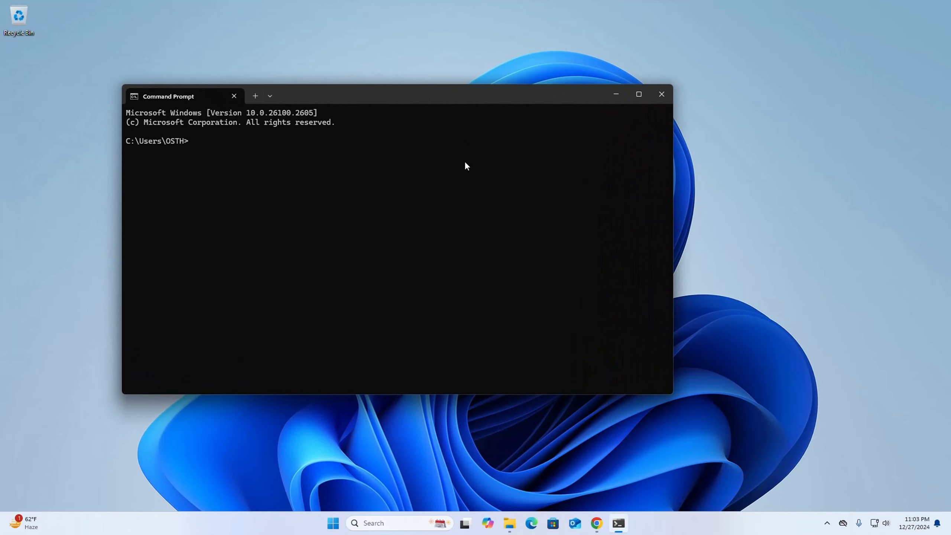
type("py --version")
key("Return")
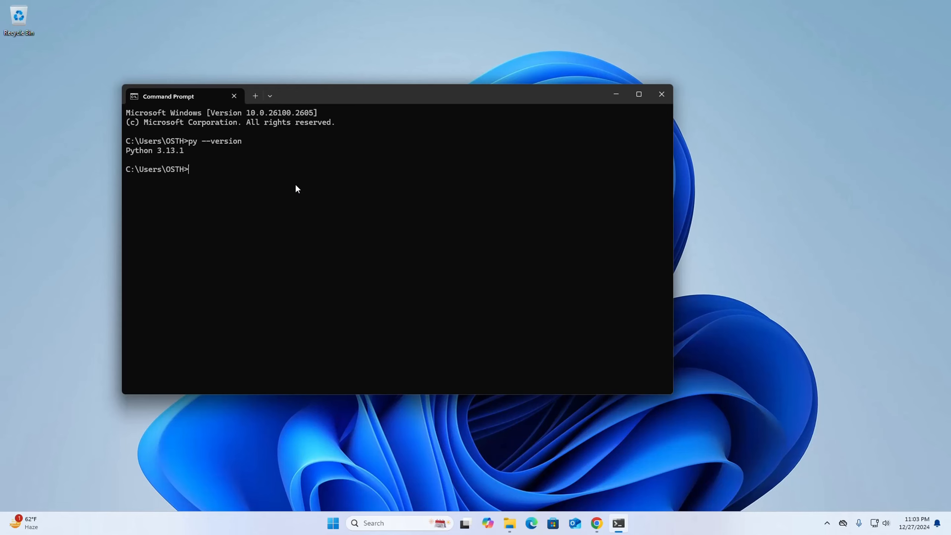
- Find IDLE (Python 3.13 64-bit) through the Windows search, launch it, and move its shell window nearer the screen's center
left_click(408, 523)
type("id")
left_click(509, 284)
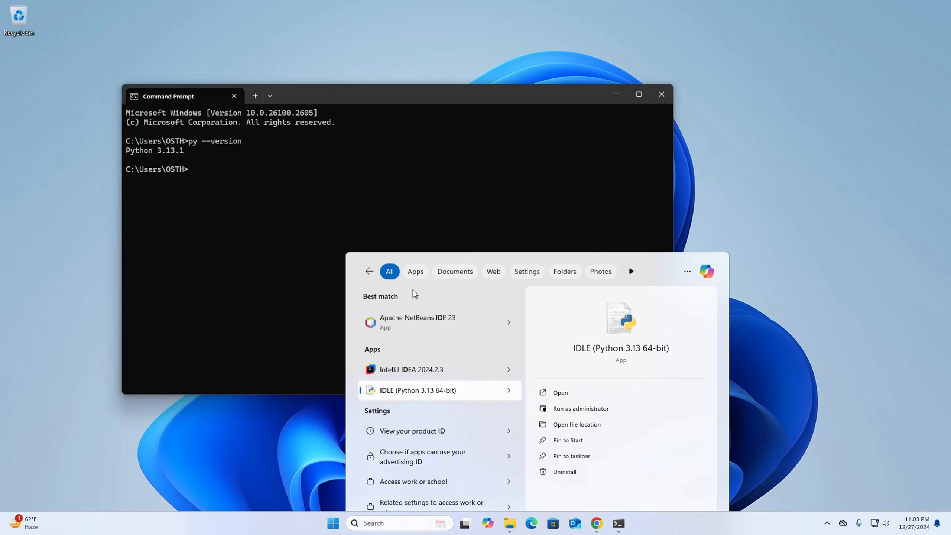
left_click(414, 289)
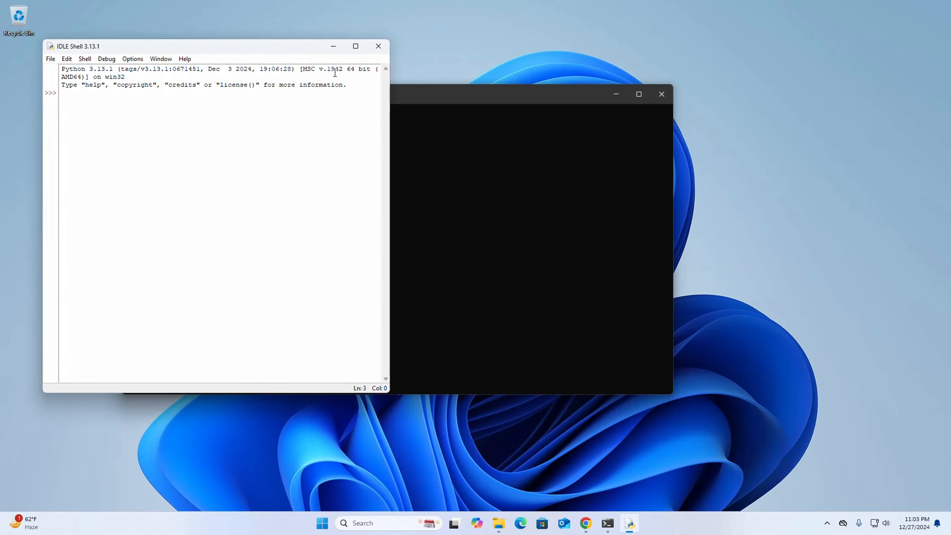
left_click_drag(307, 53, 441, 61)
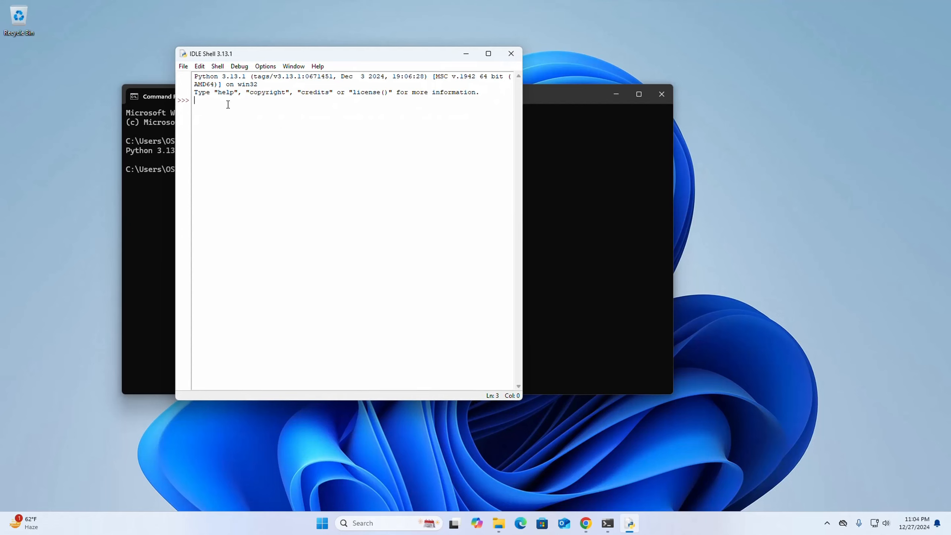
- Run print("hello world") in the IDLE Shell
type("print()")
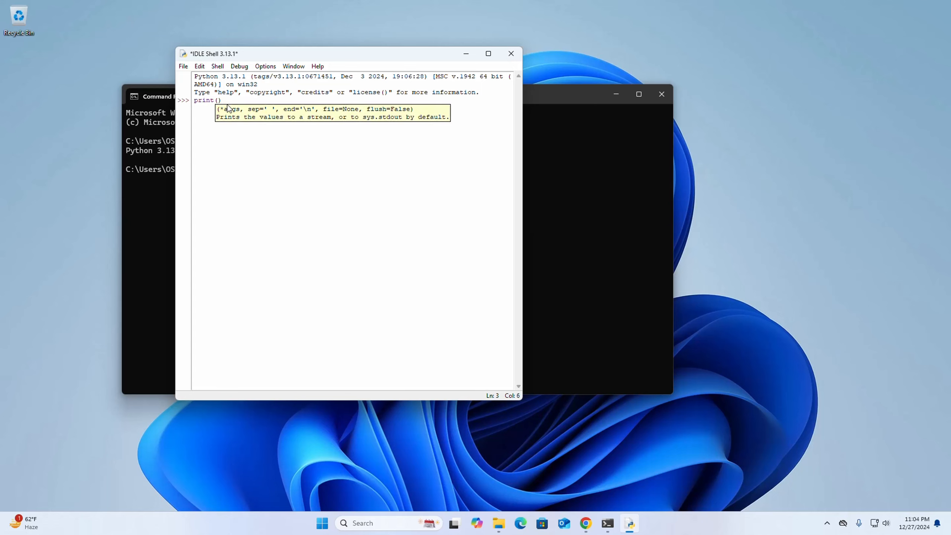
type("\"\"")
type("hello ")
type("world")
left_click(278, 101)
key("Return")
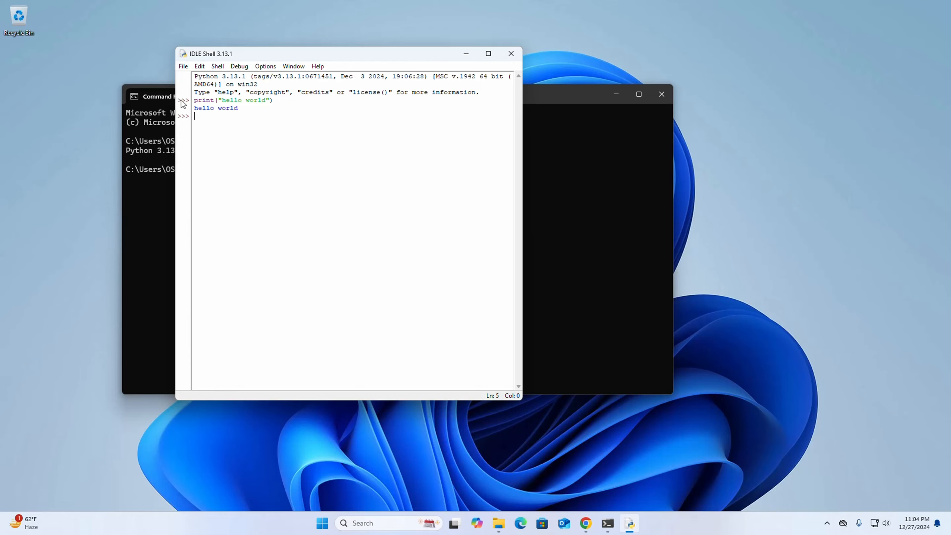
- Create a new Python file in IDLE and place its editor window in front of the shell
left_click(184, 67)
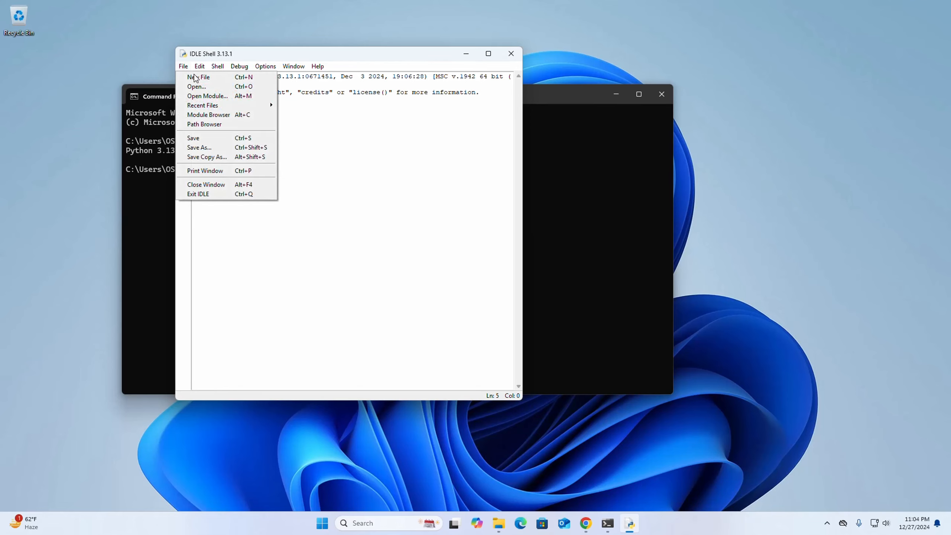
left_click(197, 77)
left_click_drag(223, 75, 436, 127)
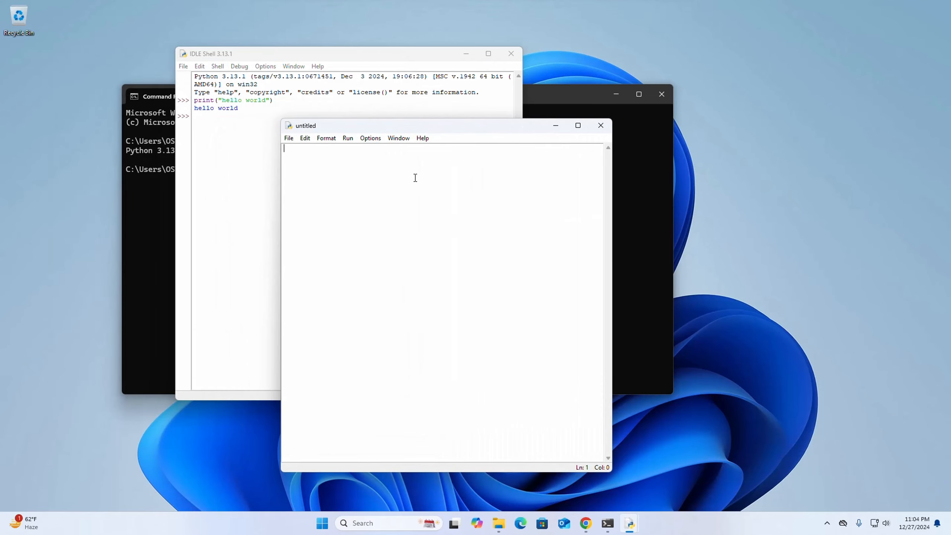
- Save the untitled Python file to the Desktop under the name example
key("ctrl+s")
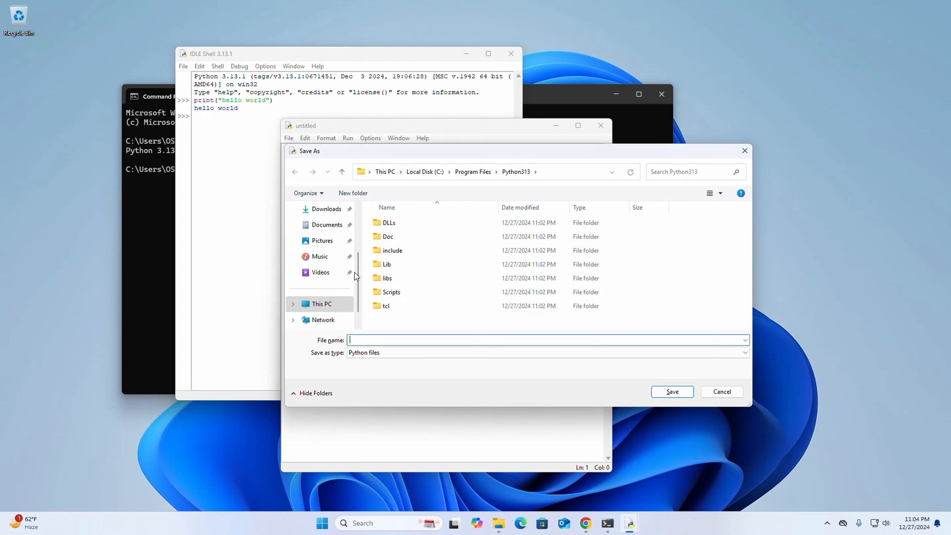
scroll(324, 247, "up", 3)
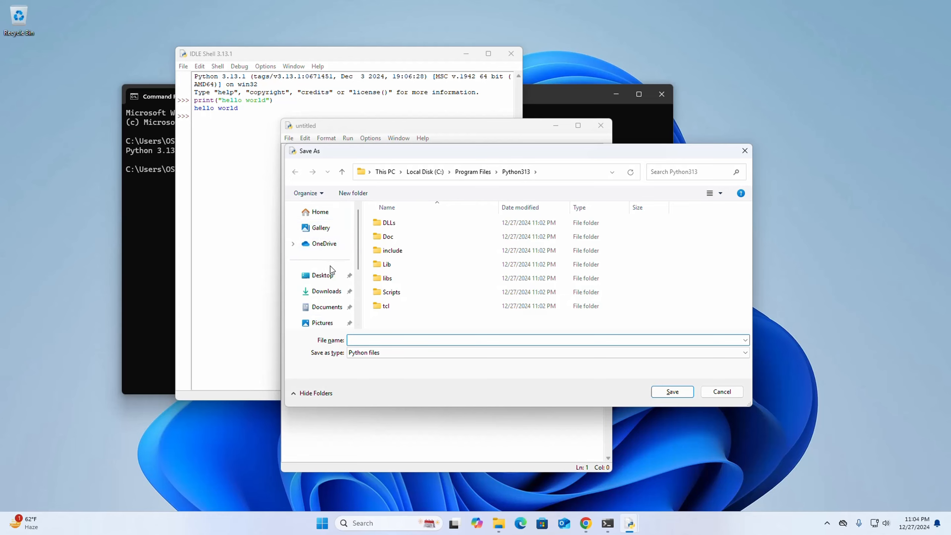
left_click(323, 275)
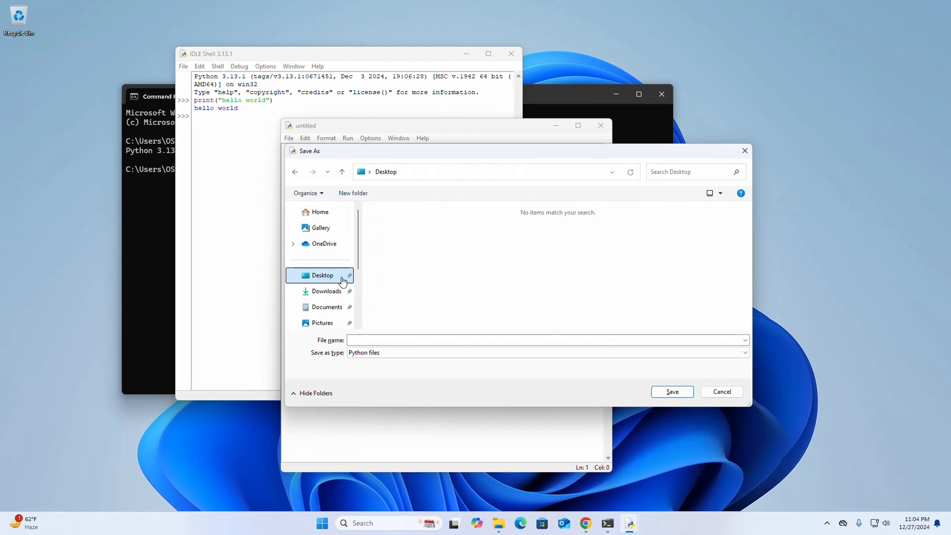
left_click(410, 340)
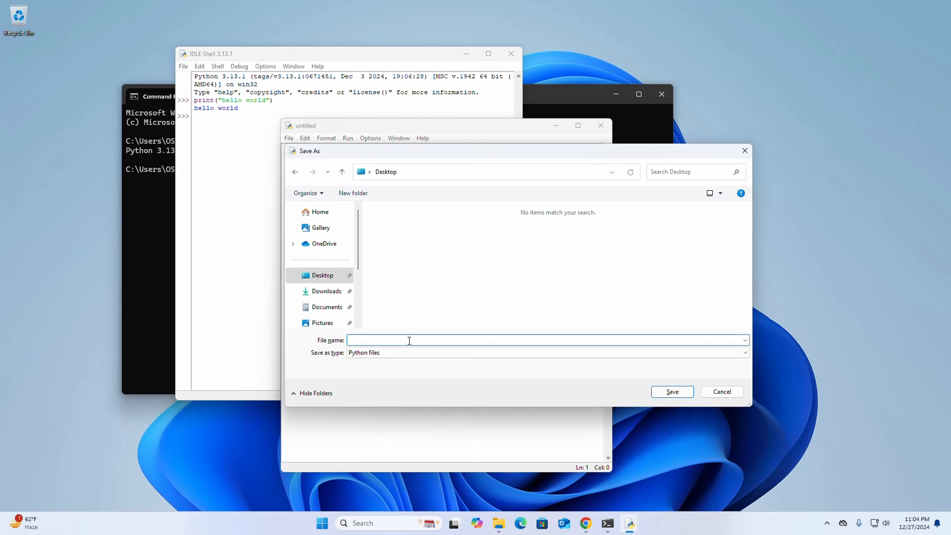
type("example")
left_click(659, 391)
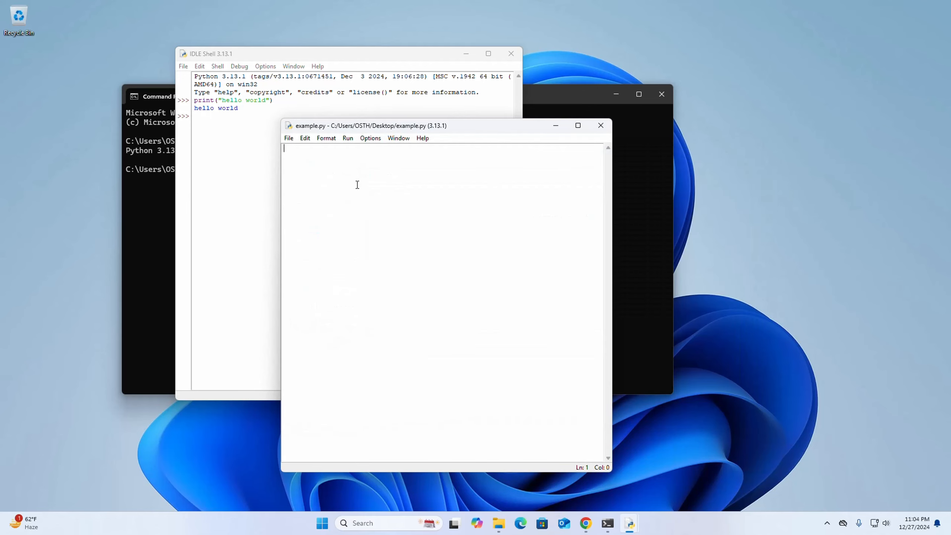
- Copy the print("hello world") line from the IDLE Shell into example.py and save the script in a slightly widened editor window
left_click_drag(195, 100, 274, 101)
right_click(266, 101)
left_click(288, 115)
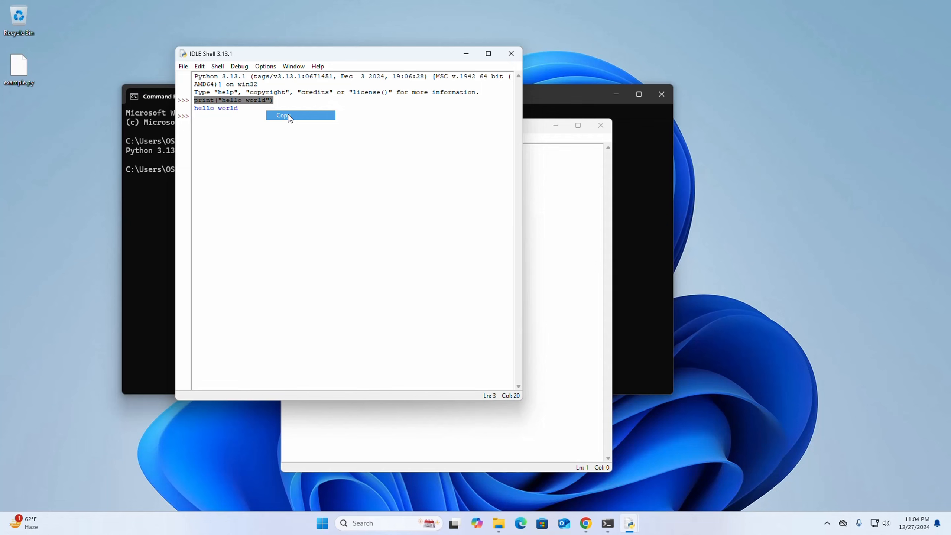
left_click(547, 213)
key("ctrl+v")
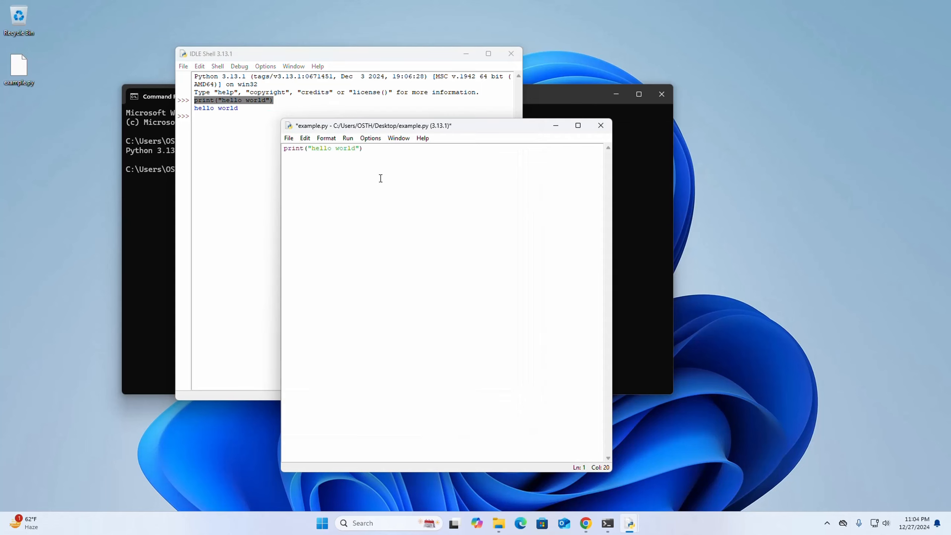
left_click_drag(612, 159, 642, 159)
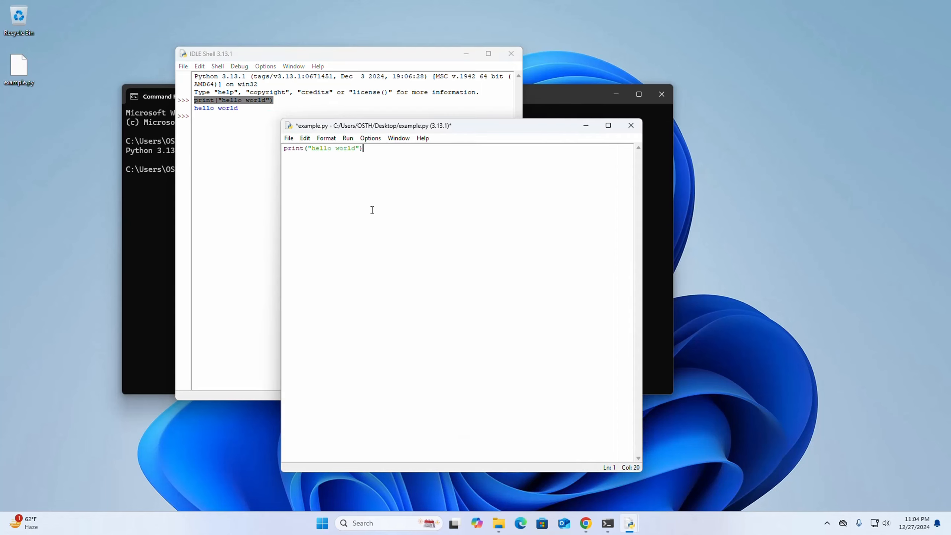
key("ctrl+s")
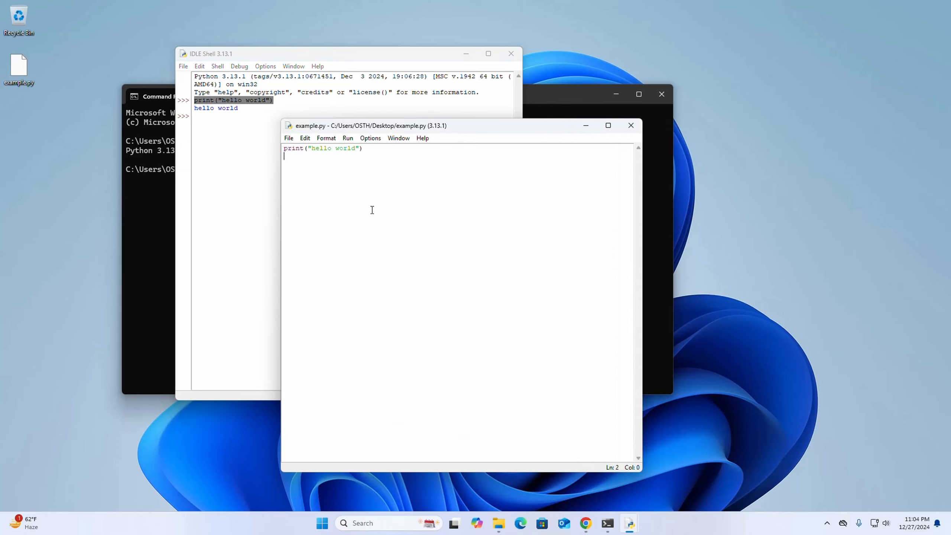
- Check the example.py module for syntax errors and run it, highlighting the script's output line in the IDLE Shell
left_click(348, 141)
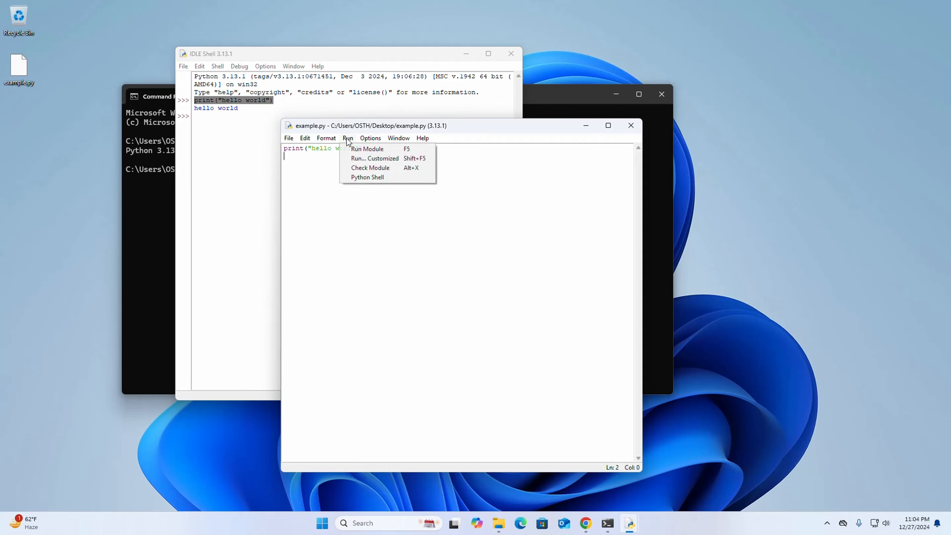
left_click(361, 170)
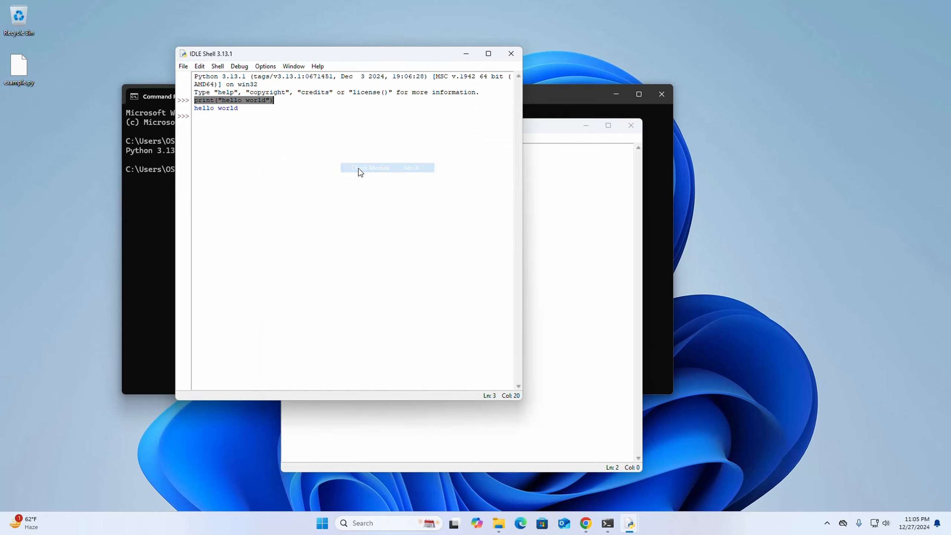
left_click(556, 222)
left_click(348, 140)
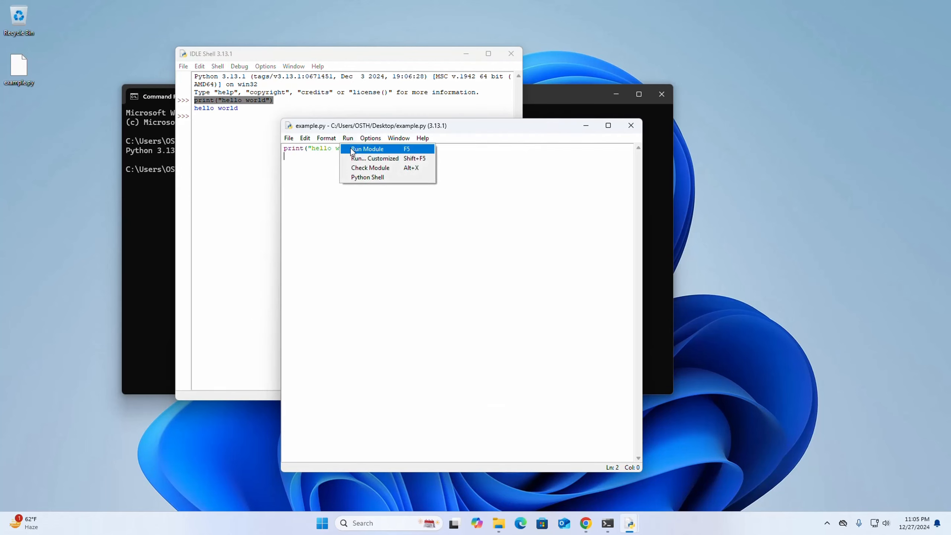
left_click(352, 149)
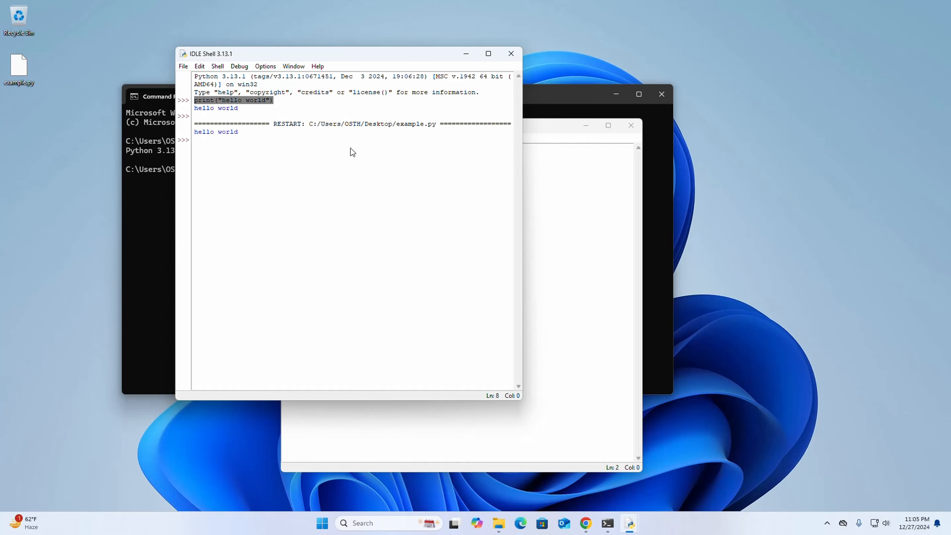
left_click_drag(246, 131, 193, 131)
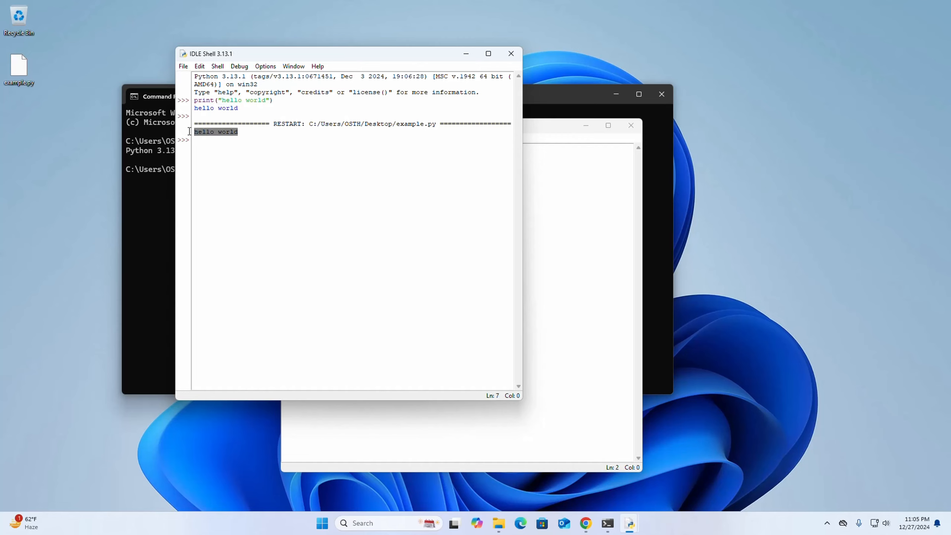